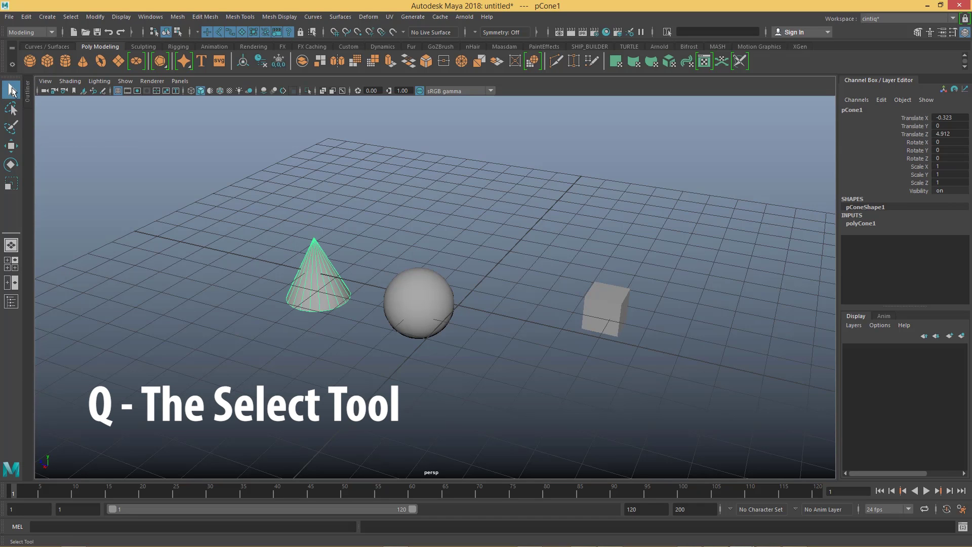
- Pick the sphere, cube and cone in turn with the Select tool, adding them to or removing them from the selection
click(402, 310)
click(604, 310)
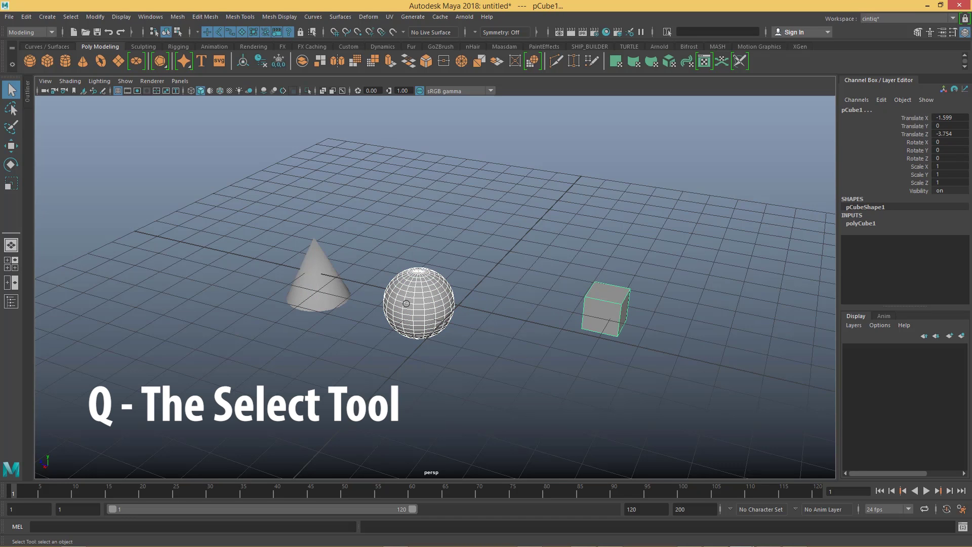
click(322, 279)
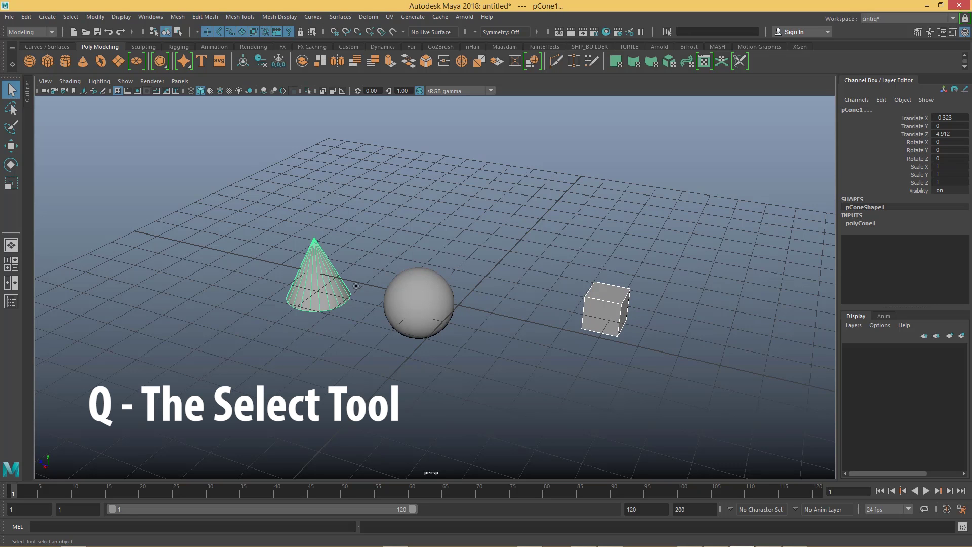
scroll(357, 289, up, 3)
click(427, 318)
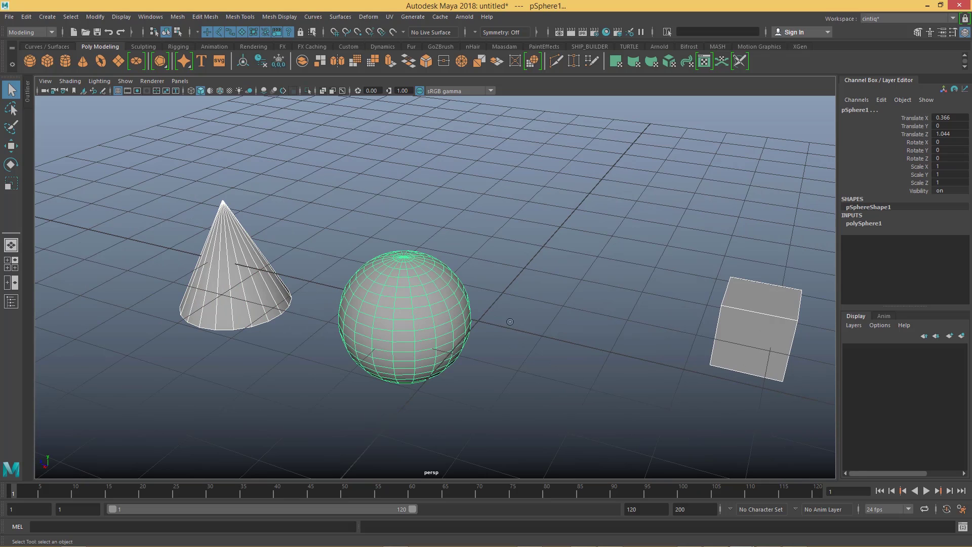
click(740, 341)
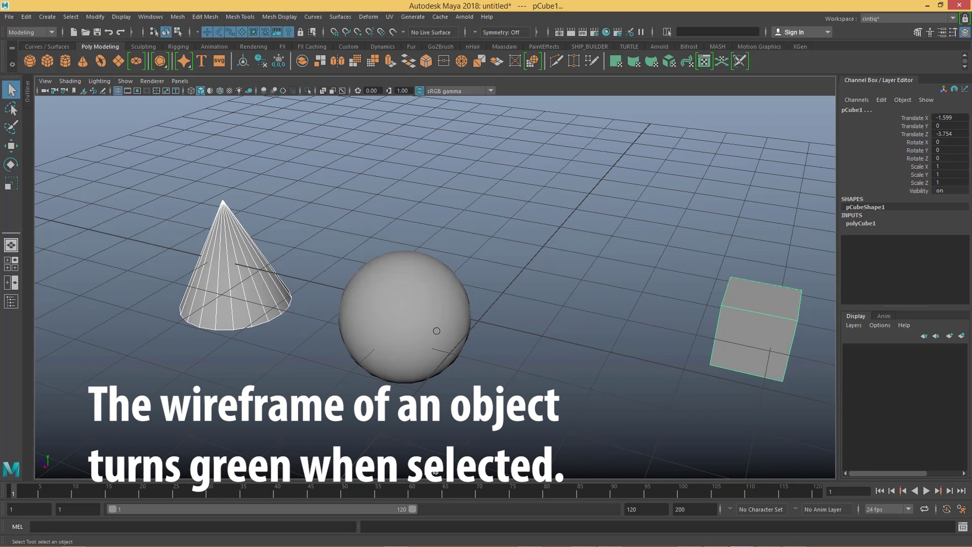
- Toggle the cone, sphere and cube in and out of the multiple selection
click(243, 304)
shift+click(412, 319)
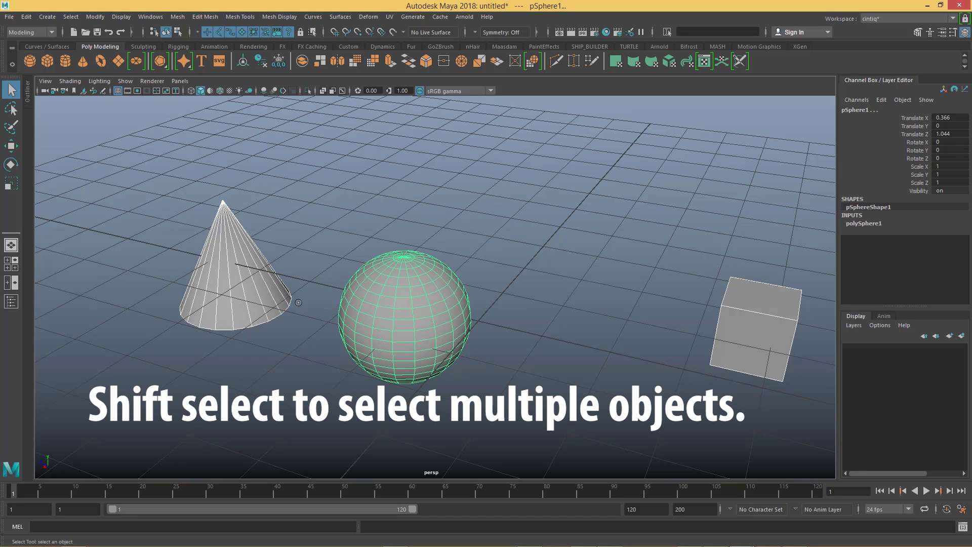
shift+click(272, 294)
shift+click(454, 327)
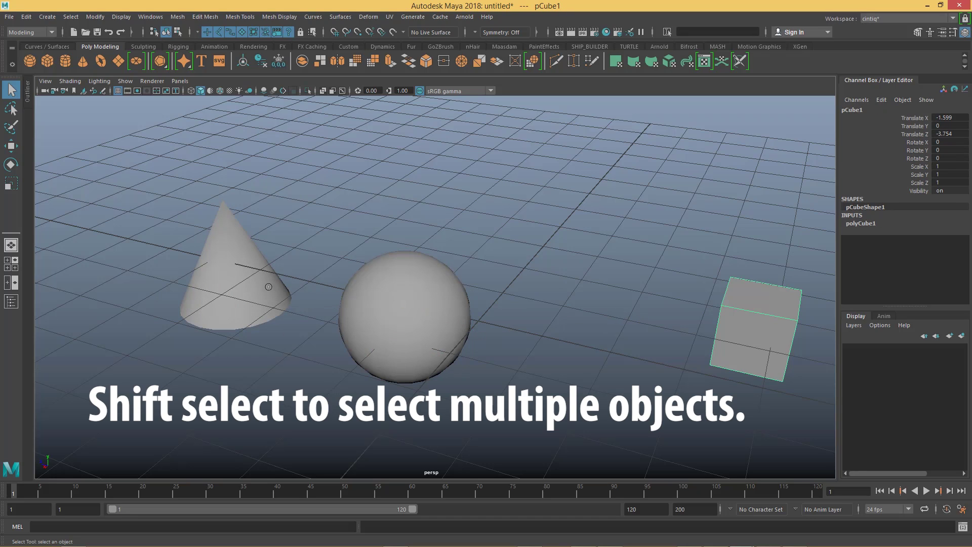
shift+click(749, 338)
- Select the cone, and add the sphere and the cube to the selection
click(218, 282)
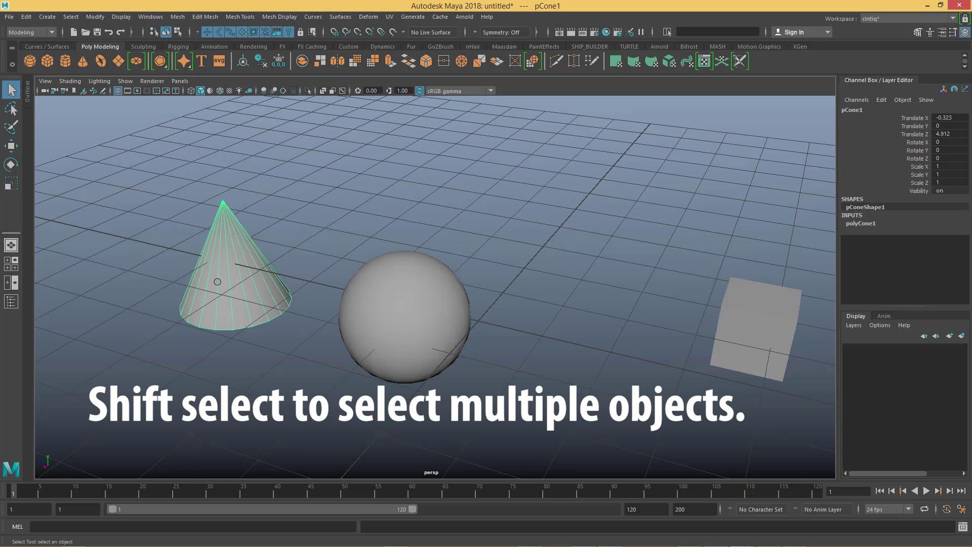
shift+click(379, 314)
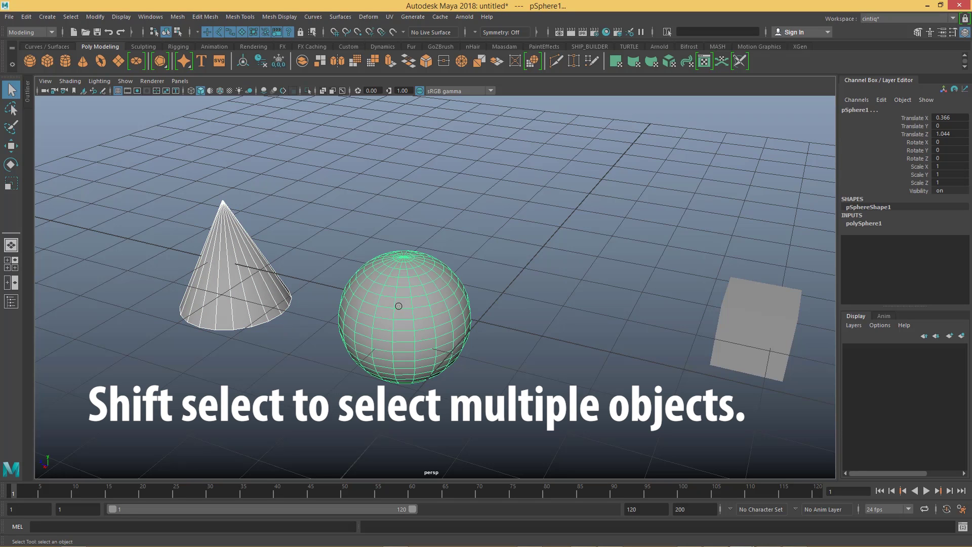
shift+click(740, 334)
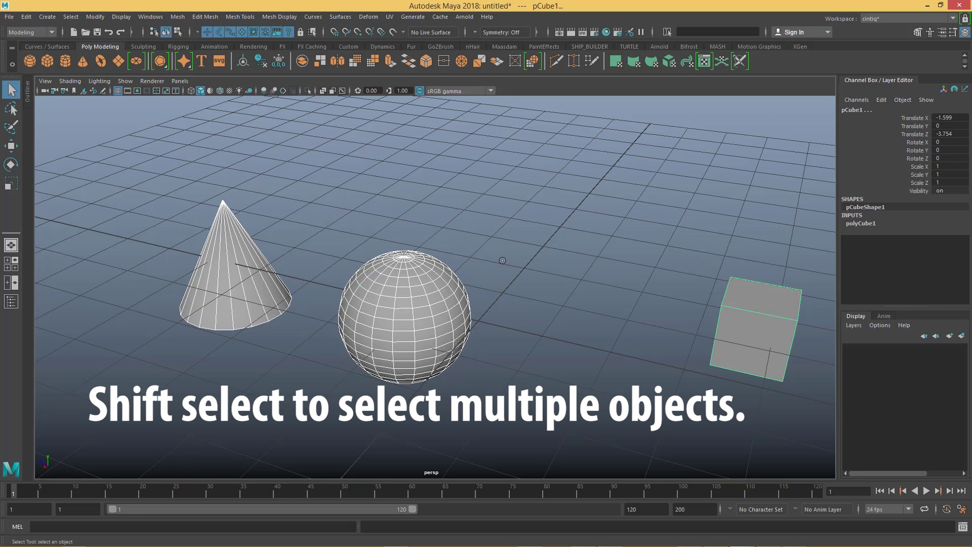
- Deselect the cube, the sphere and the cone one at a time
shift+click(776, 334)
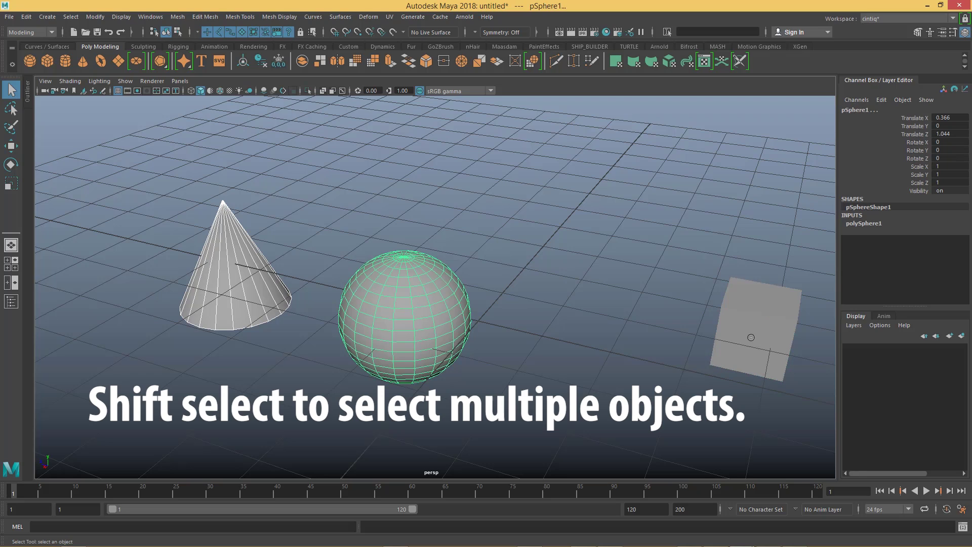
shift+click(380, 333)
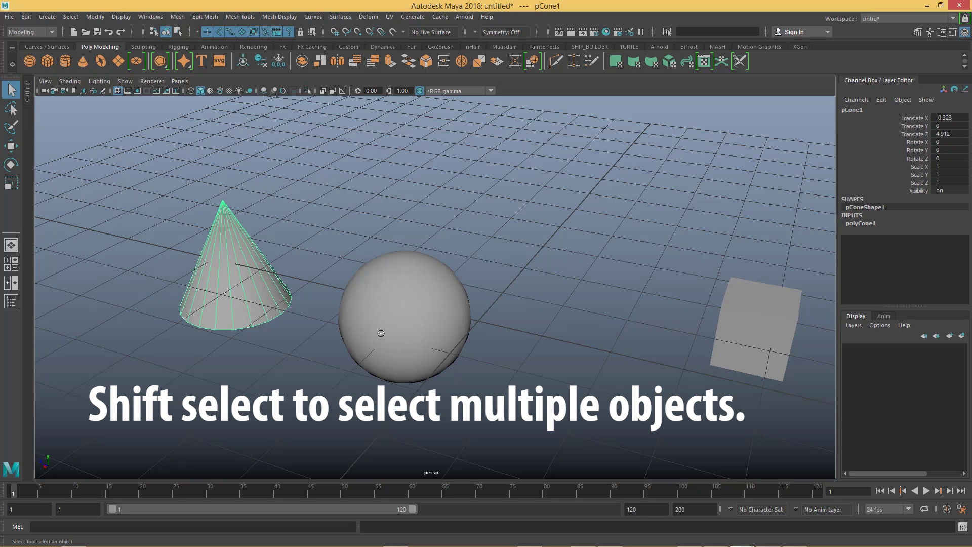
shift+click(215, 278)
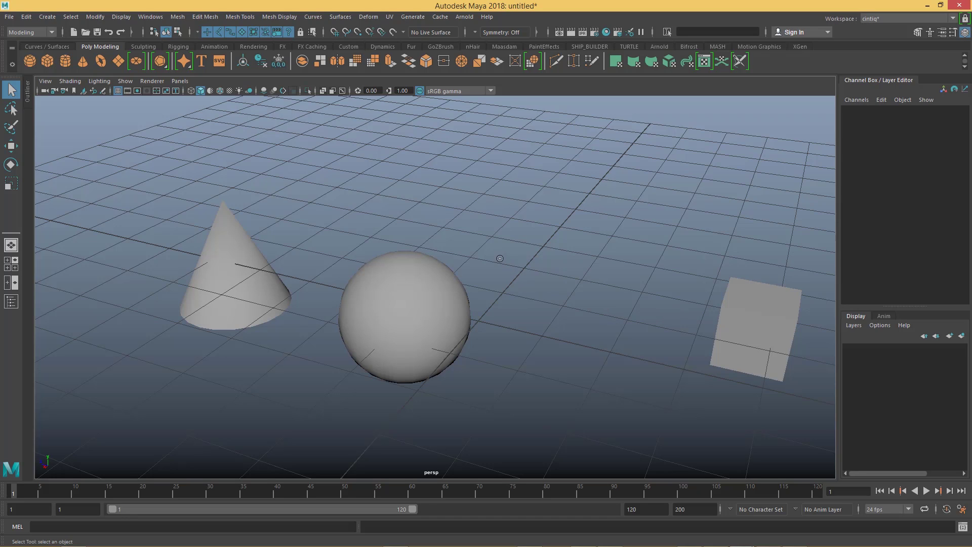
- Activate the Move tool and alternate the selection between the sphere and the cone, finishing on the sphere
key(w)
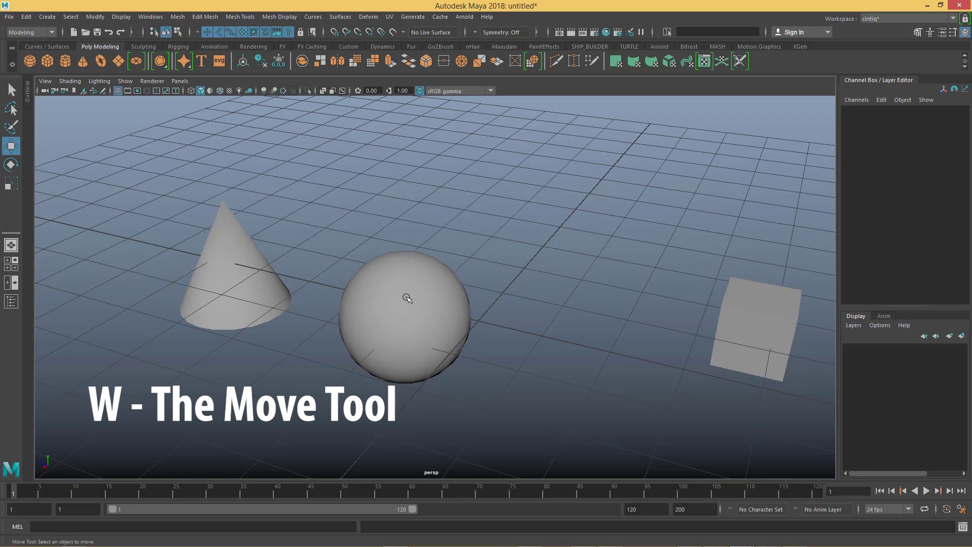
click(423, 316)
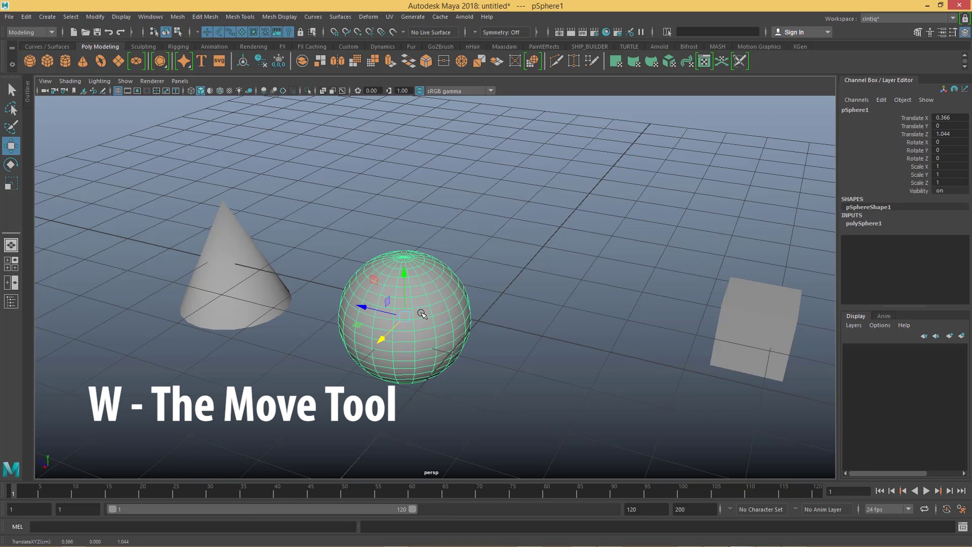
click(247, 275)
click(431, 328)
click(233, 280)
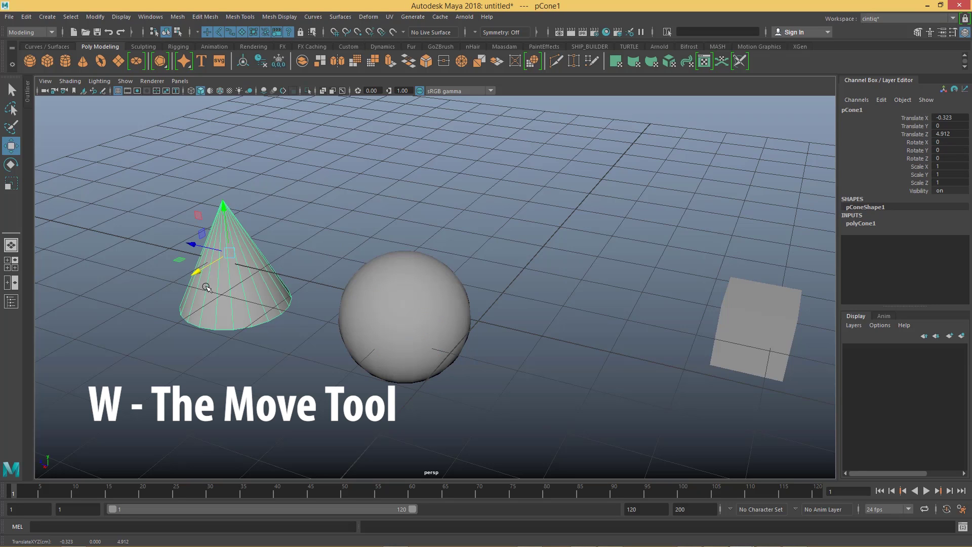
click(370, 317)
- Move the sphere slightly along its X axis to a Translate X of about 0.353
scroll(397, 338, up, 5)
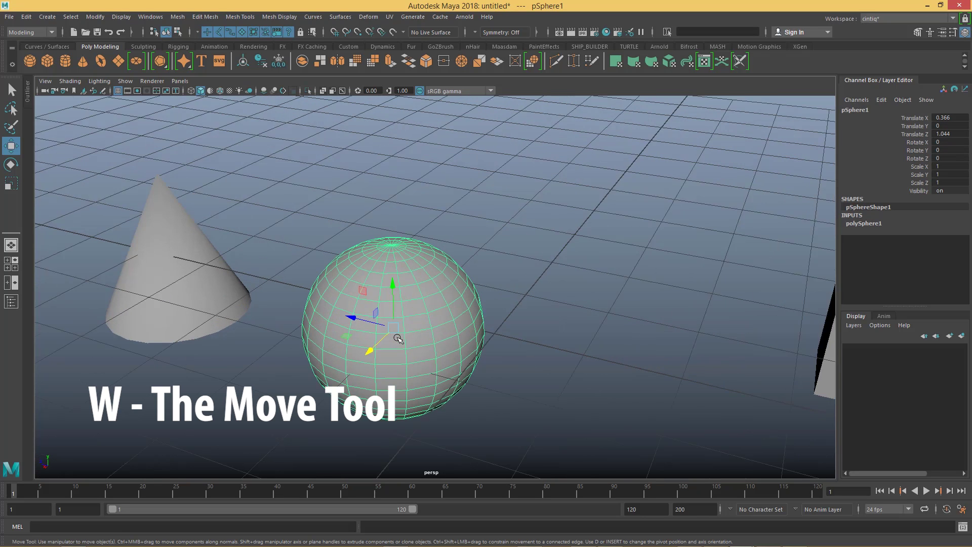
alt+middle_drag(459, 336, 496, 287)
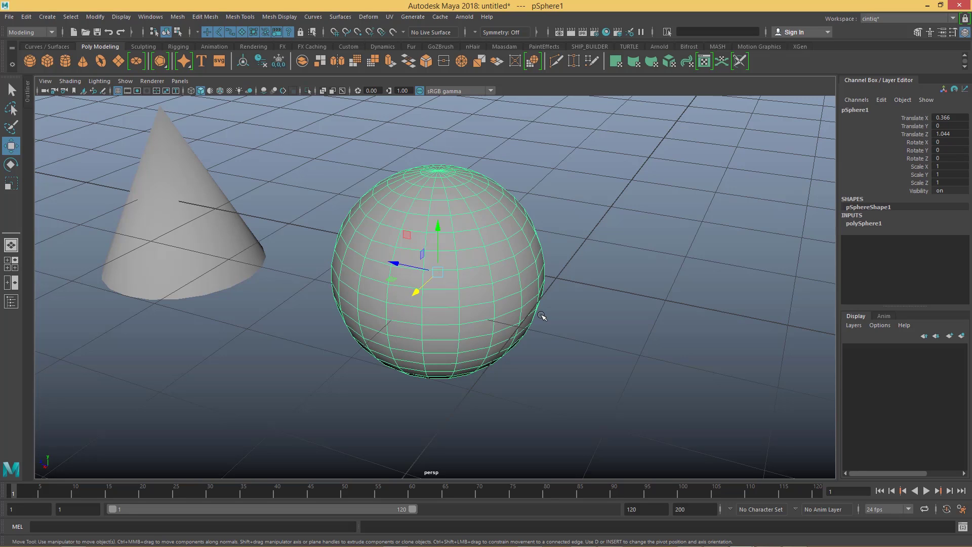
click(598, 369)
drag(429, 255, 430, 254)
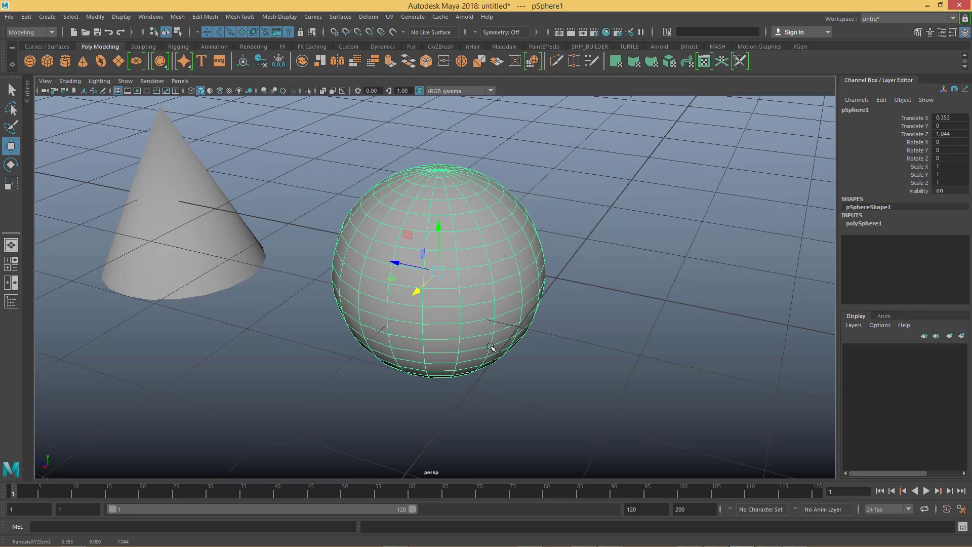
- Make the Z axis the active handle of the sphere's move manipulator
alt+drag(445, 378, 568, 385)
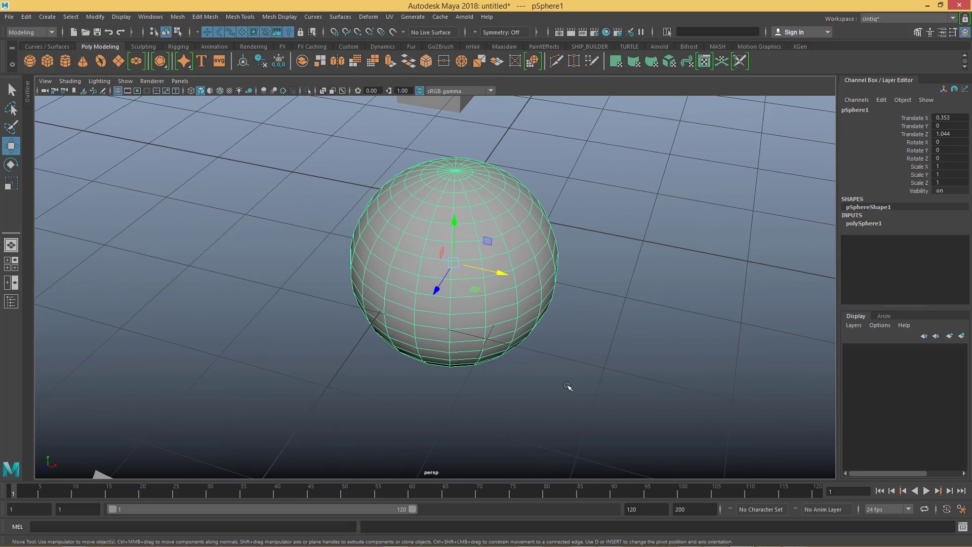
click(436, 288)
middle_drag(483, 322, 484, 322)
click(536, 365)
click(505, 313)
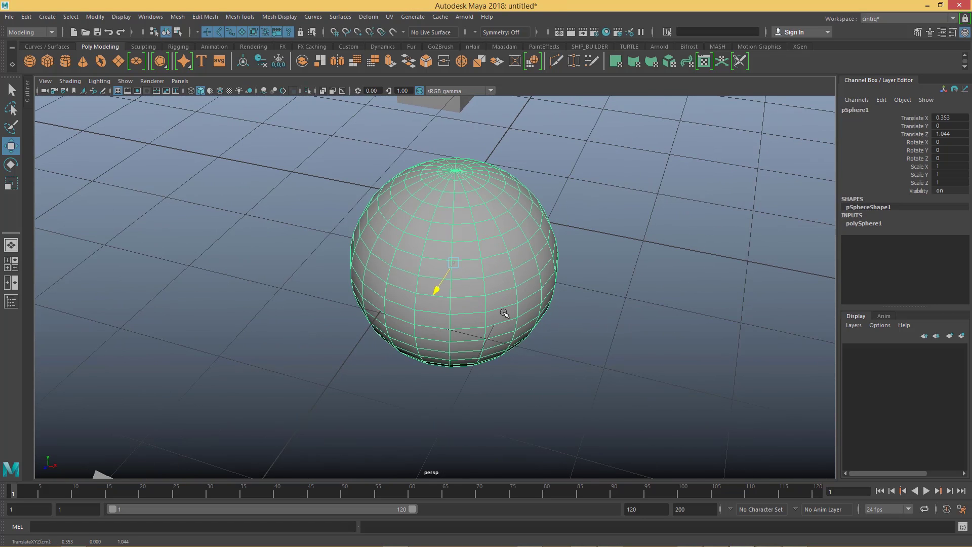
- Move the sphere along the X axis to a Translate X of about 0.231 and clear the selection
alt+drag(508, 332, 489, 335)
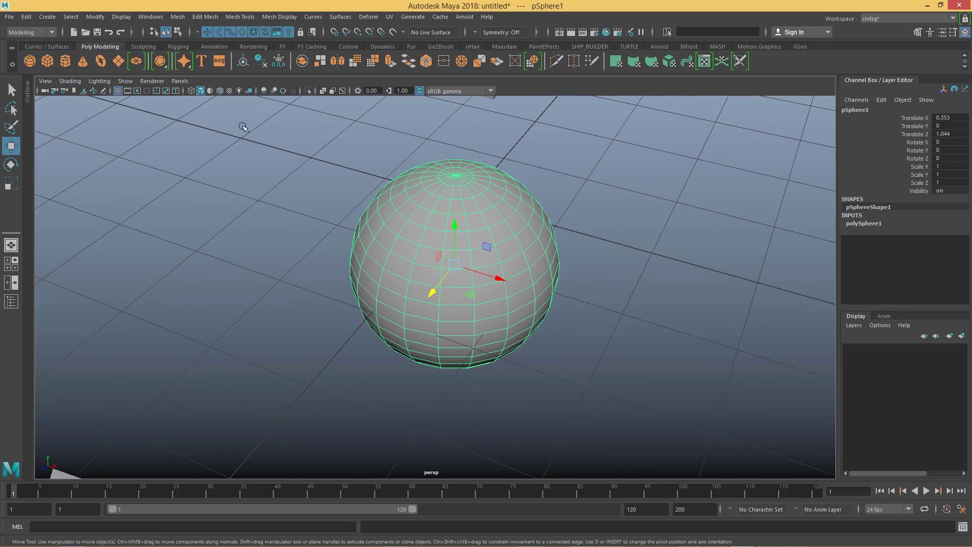
alt+drag(561, 287, 578, 306)
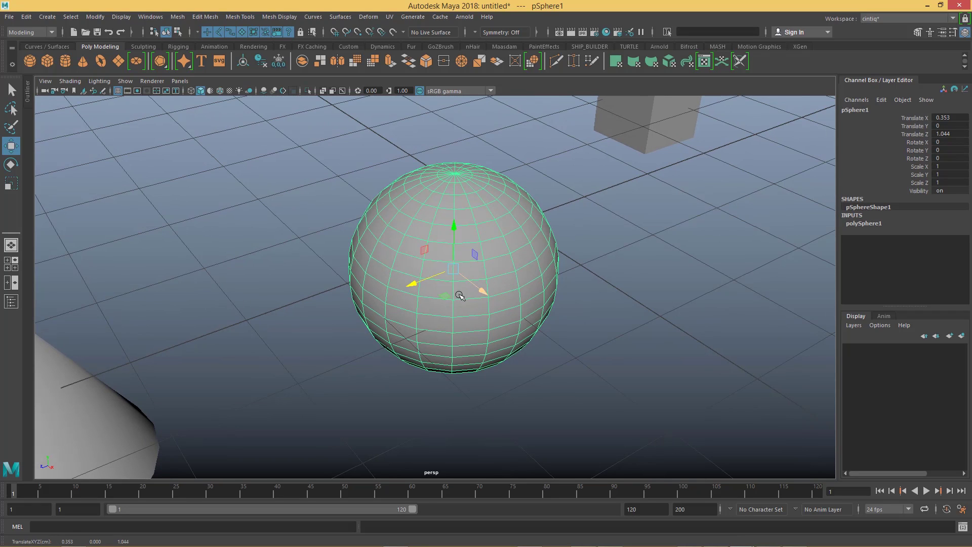
click(480, 290)
drag(483, 297, 440, 334)
click(557, 358)
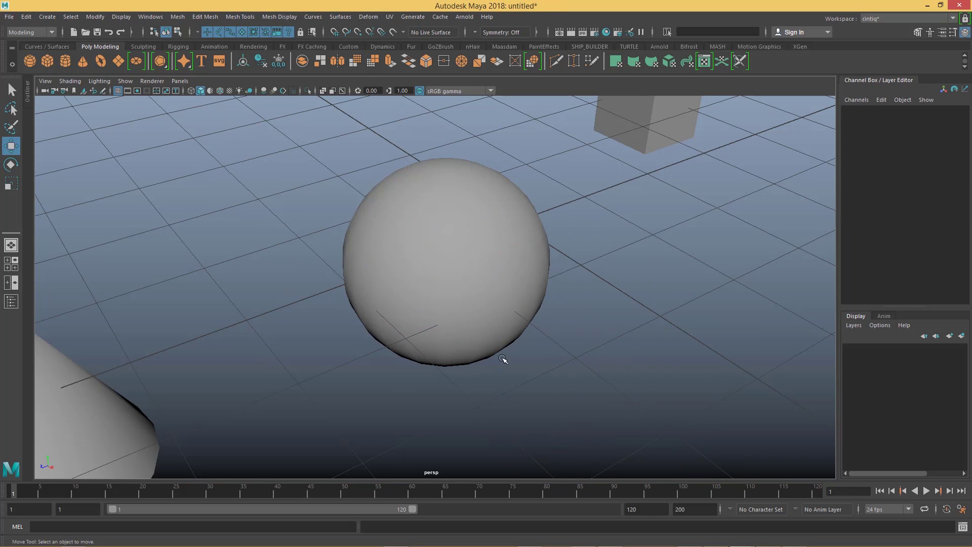
- Reselect the sphere and switch to the Select tool
click(472, 364)
key(q)
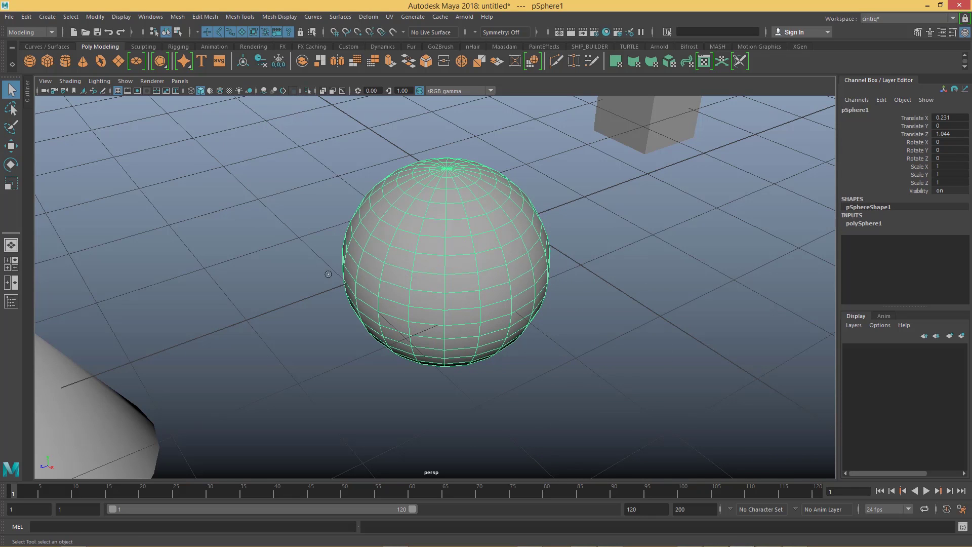
click(448, 340)
click(446, 332)
- With the Move tool, shift the sphere along Z to about 1.031 and make the Y-axis handle active
click(11, 146)
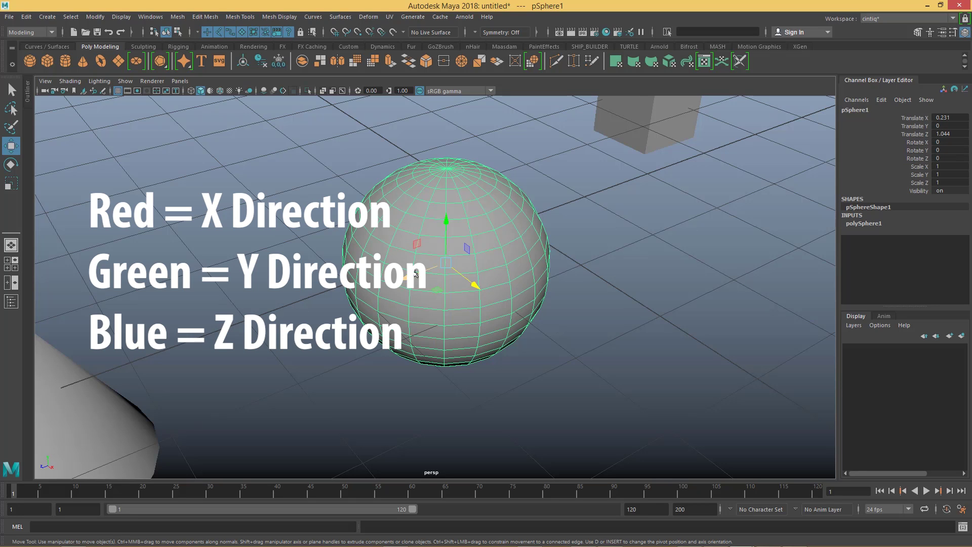
drag(416, 274, 417, 273)
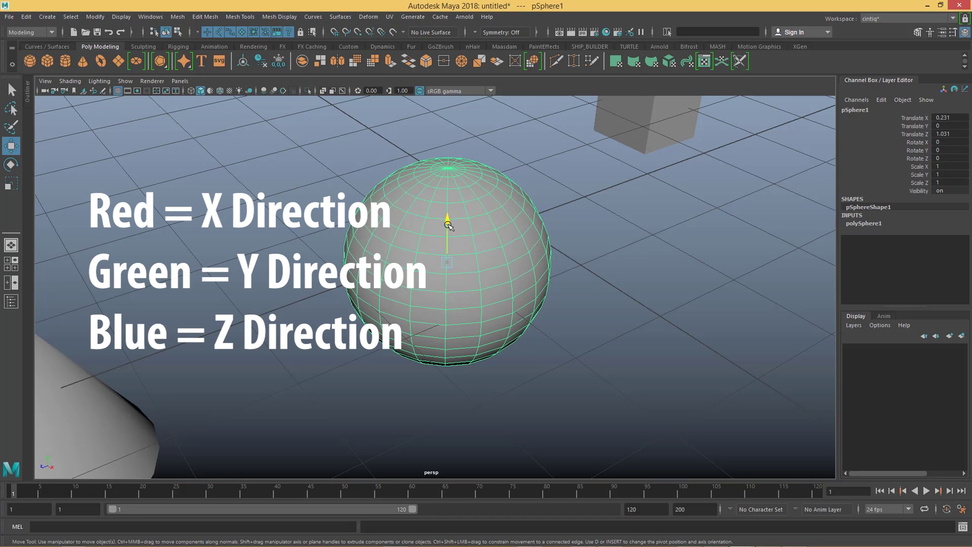
click(448, 223)
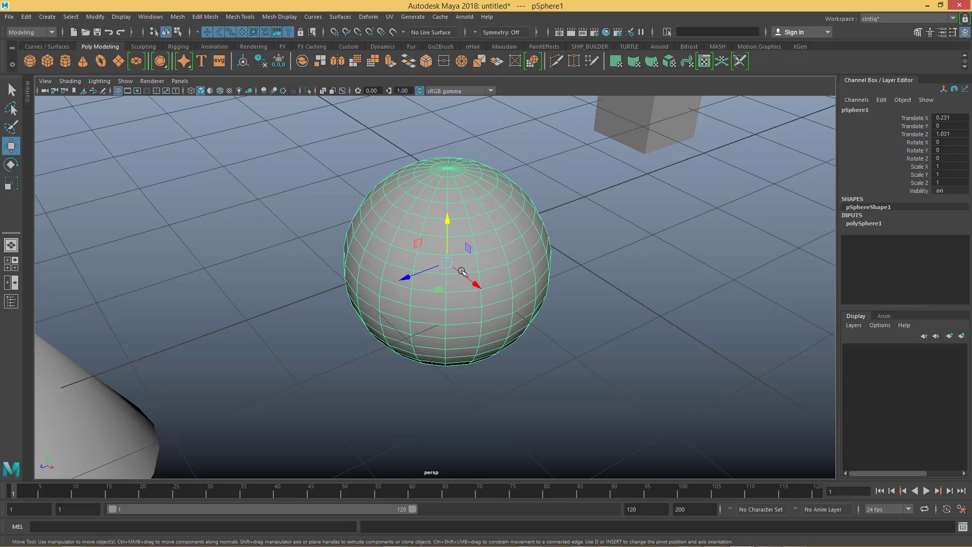
- Move the sphere freely to about X 0.191, Y 0.035 and Z 1.8
drag(478, 286, 394, 311)
drag(484, 338, 388, 368)
scroll(338, 246, down, 11)
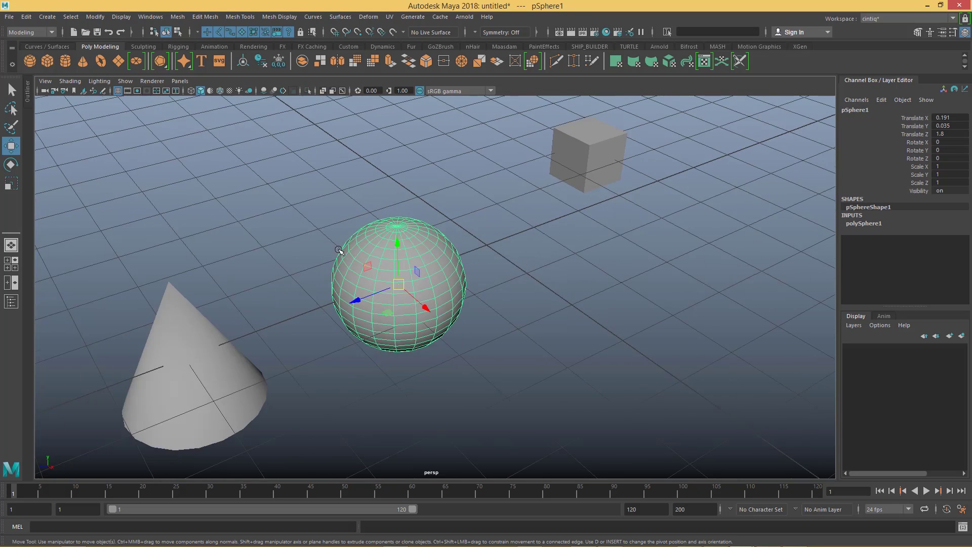
scroll(336, 238, up, 7)
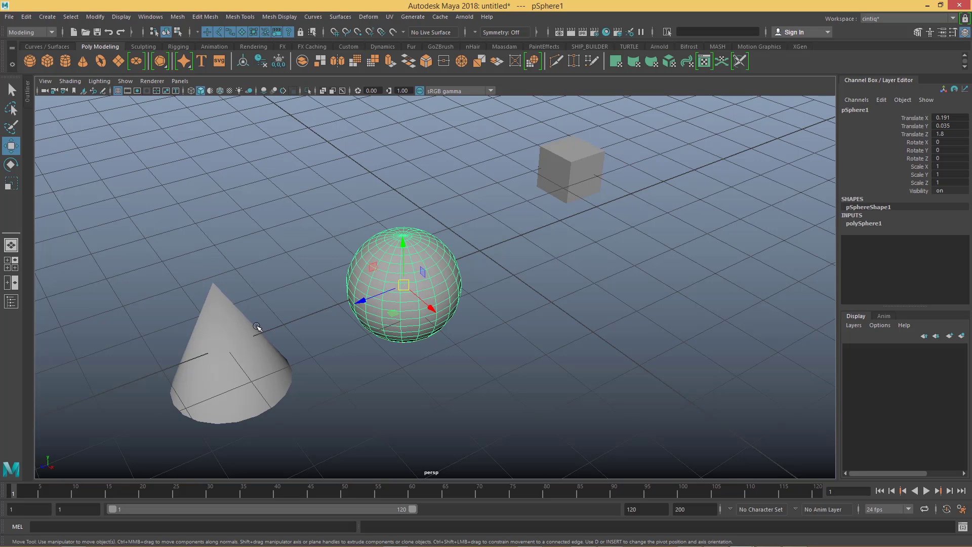
- Activate the Rotate tool, select the cube and then the cone, and rotate the cone slightly to about 0.7, 0.6 and 0.5 degrees
key(e)
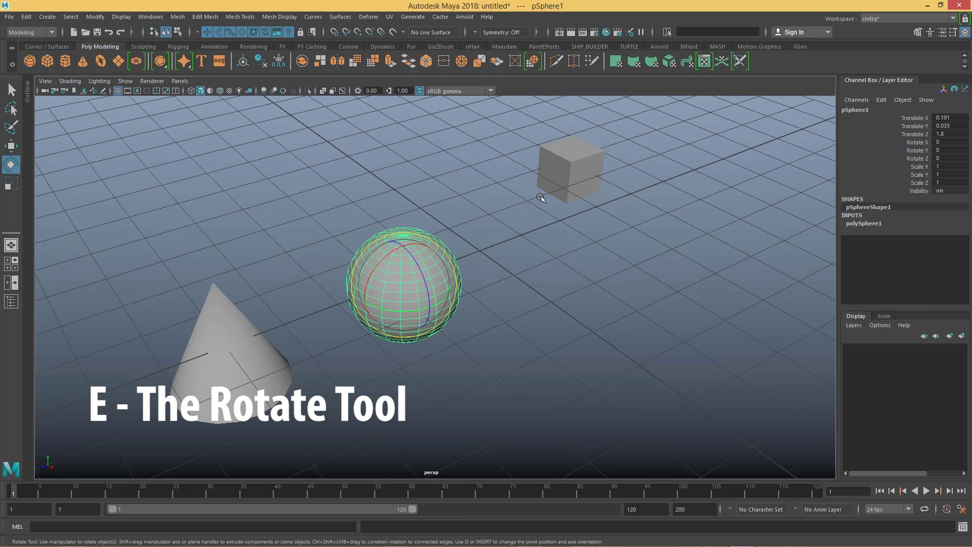
click(557, 186)
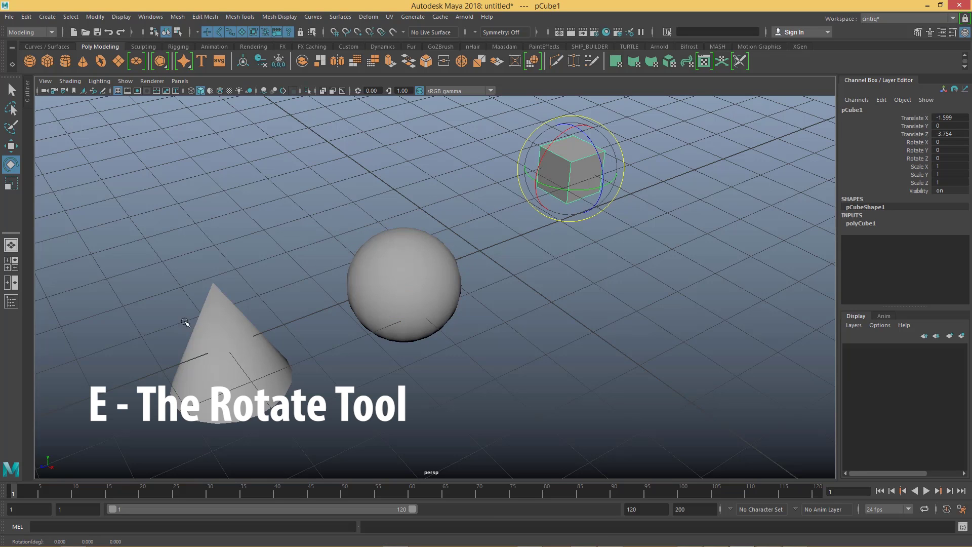
click(196, 351)
drag(196, 351, 197, 351)
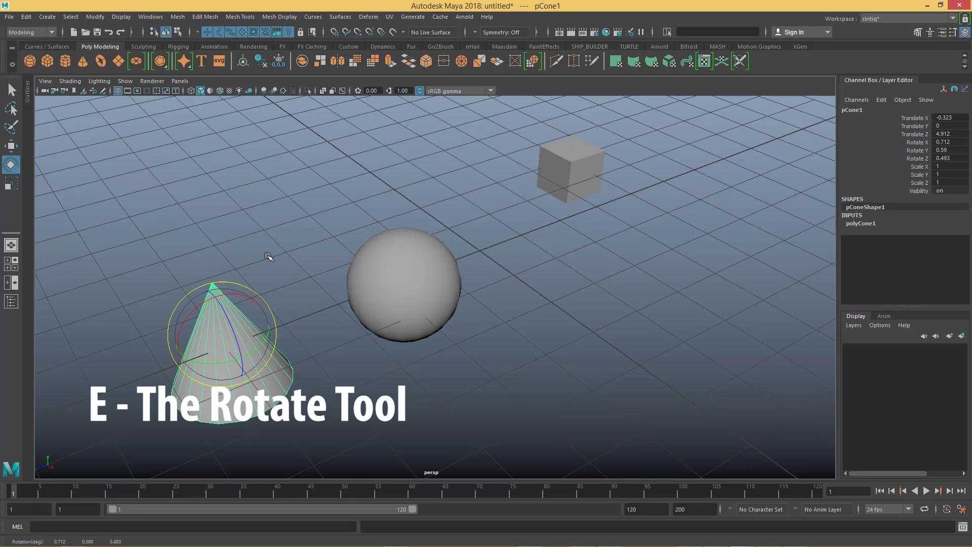
- Rotate the cone around several axes to about X -7.2, Y 11.0 and Z -41.4 degrees
drag(234, 294, 273, 276)
drag(207, 326, 289, 267)
drag(216, 333, 265, 294)
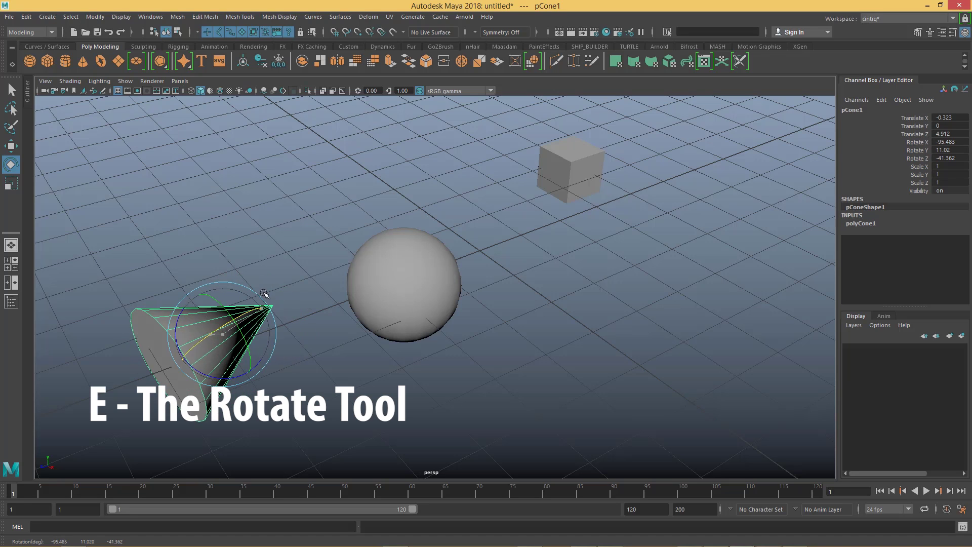
drag(191, 358, 290, 271)
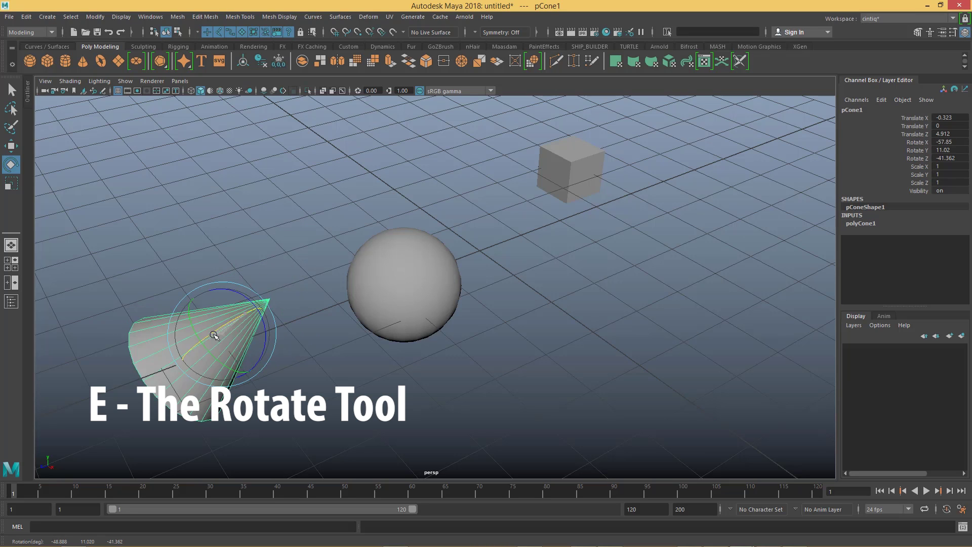
drag(214, 335, 205, 313)
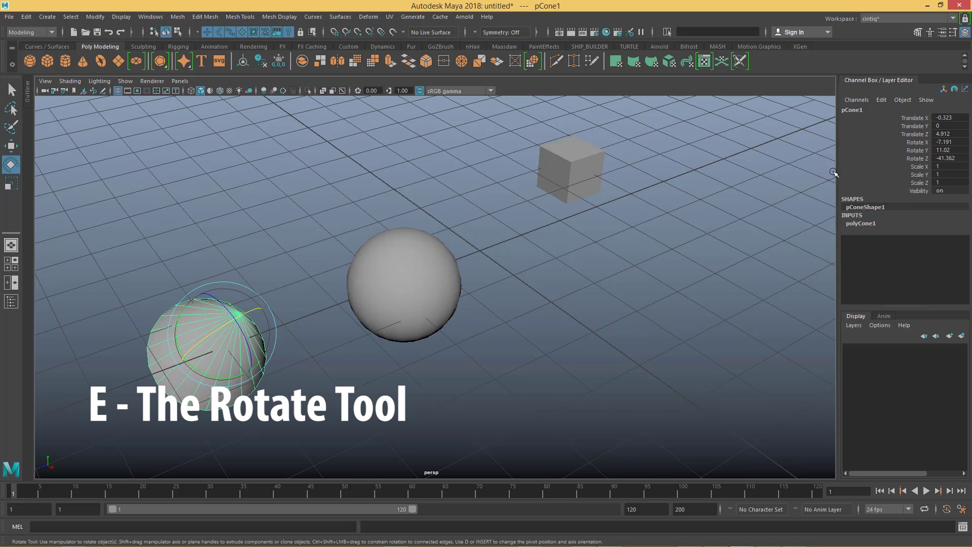
- Rotate the cone to about X 31.6, Y 0.2 and Z -23.3 degrees, and turn the sphere about Z to about 69 degrees
drag(259, 307, 220, 316)
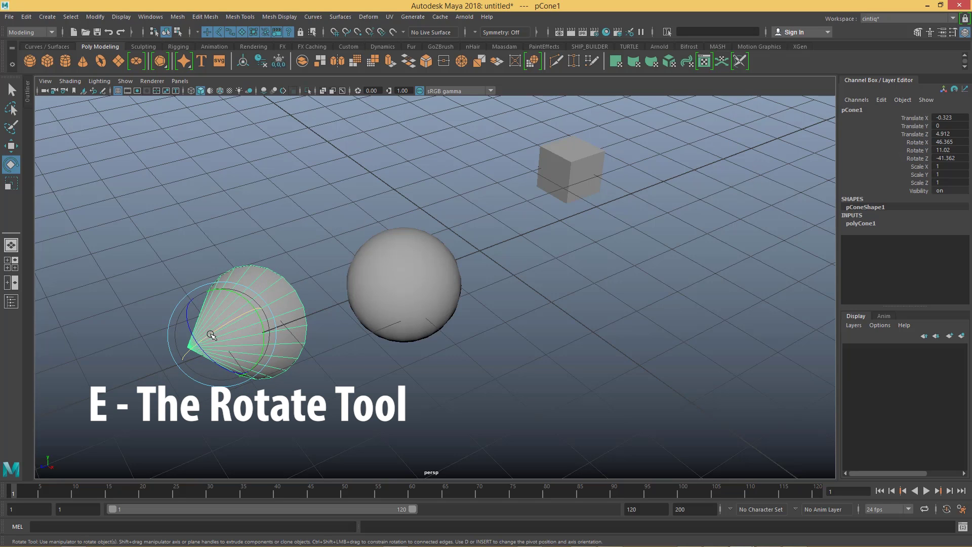
drag(211, 335, 304, 286)
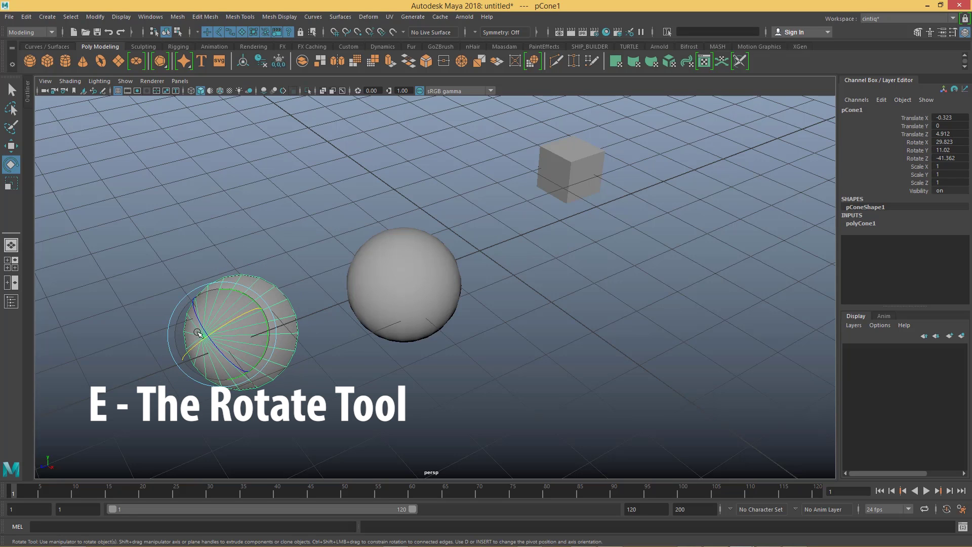
drag(198, 320, 223, 352)
click(405, 273)
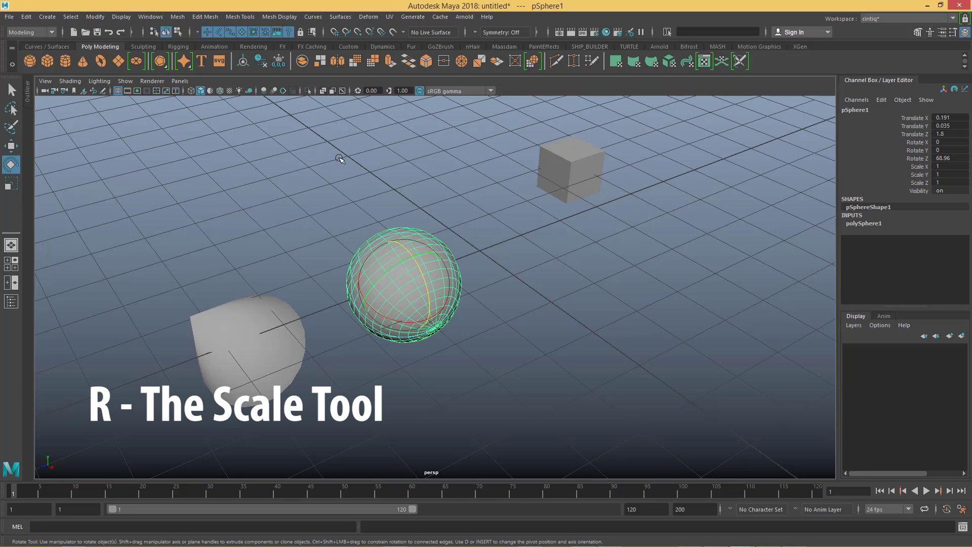
- With the Scale tool, scale the sphere uniformly to about 1.152 on all three axes
key(r)
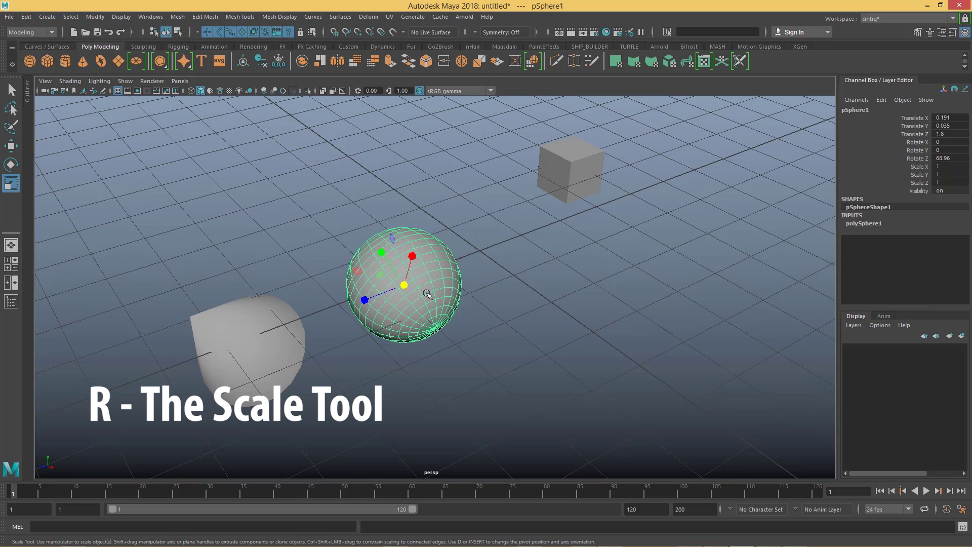
mouse_move(403, 288)
mouse_down()
mouse_move(578, 389)
mouse_move(408, 289)
mouse_move(572, 374)
mouse_move(481, 350)
mouse_move(341, 284)
mouse_move(537, 371)
mouse_move(418, 289)
mouse_up()
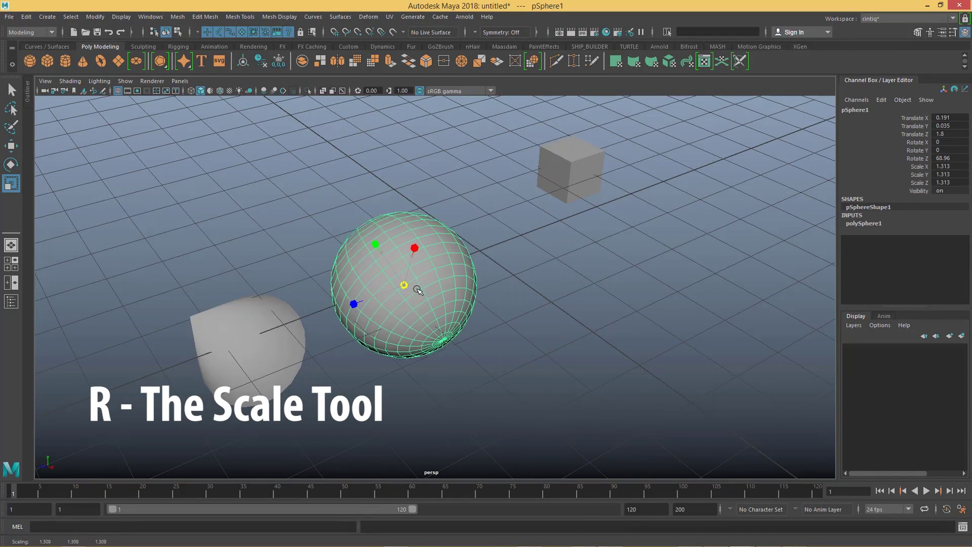
drag(492, 335, 422, 307)
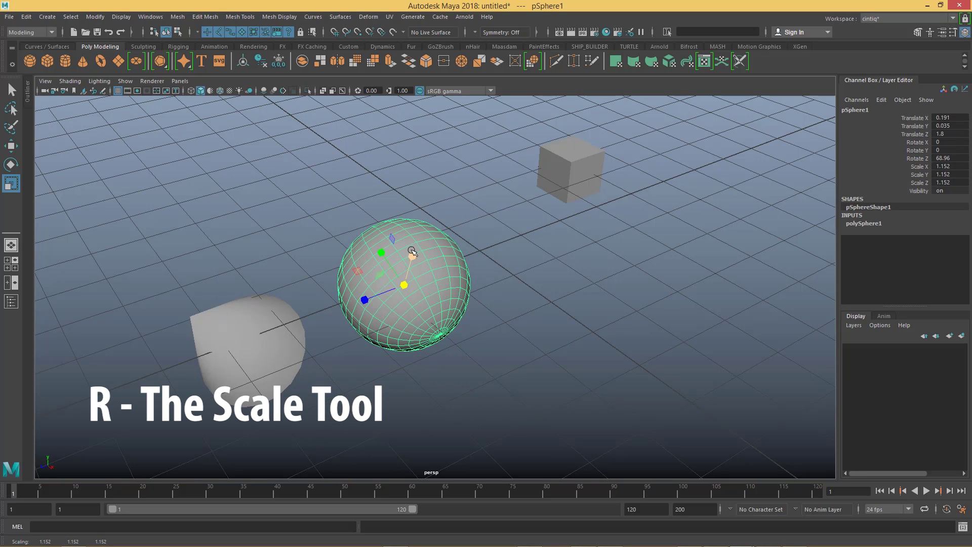
- Stretch the sphere along X to a scale of about 3.224 and narrow it along Z to about 1.057
drag(415, 169, 434, 248)
drag(424, 209, 427, 283)
drag(390, 159, 421, 157)
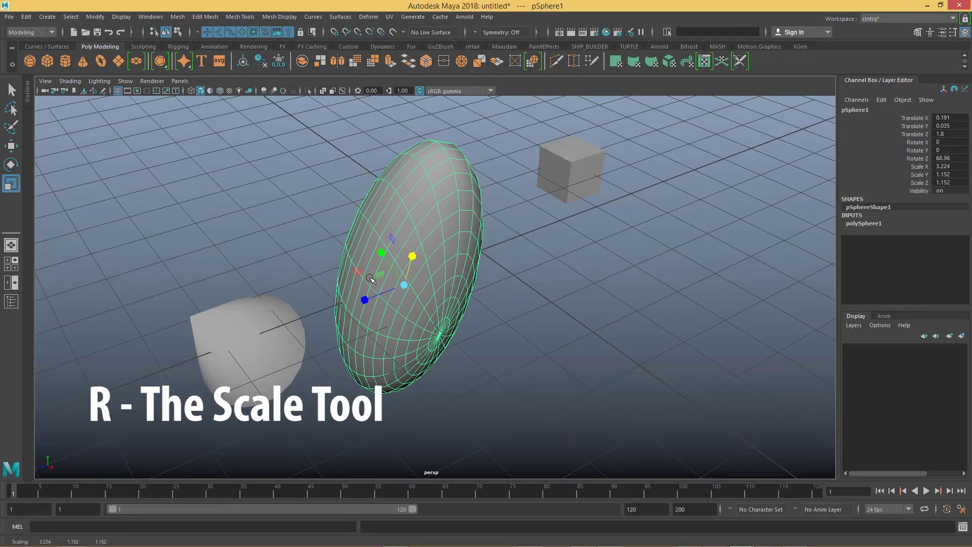
mouse_move(367, 300)
mouse_down()
mouse_move(243, 350)
mouse_move(362, 304)
mouse_move(280, 346)
mouse_move(387, 309)
mouse_move(317, 334)
mouse_move(401, 315)
mouse_move(309, 335)
mouse_move(383, 307)
mouse_up()
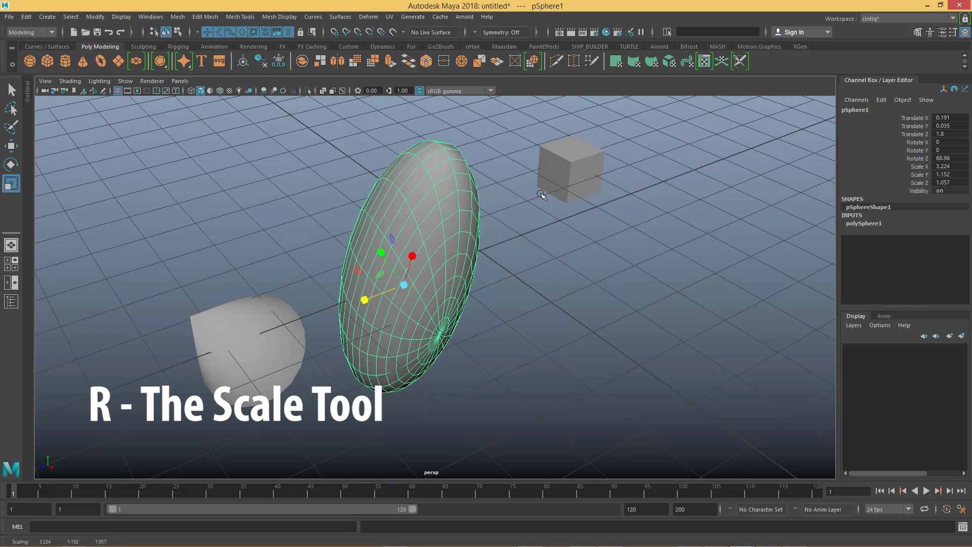
- Stretch the cube along Y to a scale of about 3.61 and move the resulting box close to the elongated sphere
click(572, 183)
drag(575, 126, 566, 82)
key(w)
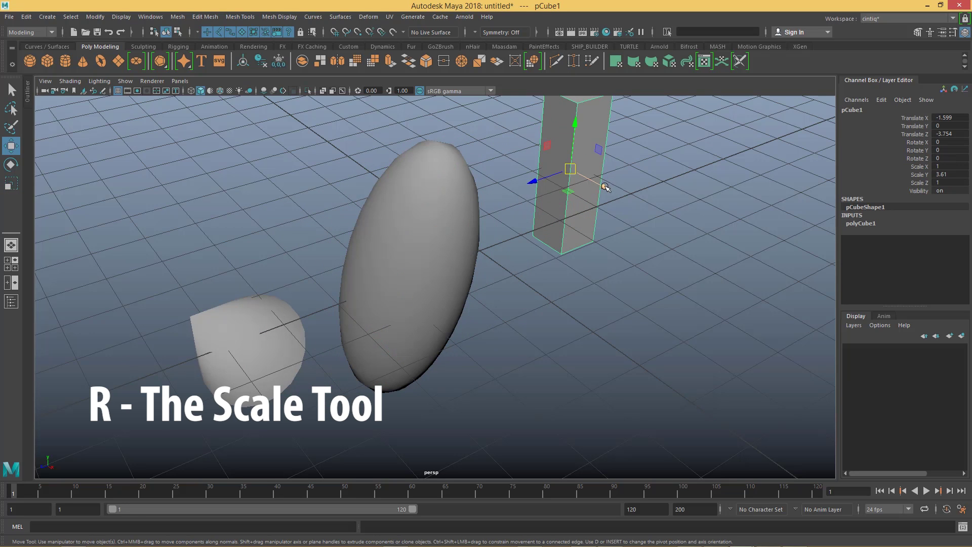
drag(601, 186, 692, 302)
drag(640, 247, 522, 316)
- Nudge the cone along Z to about 4.904 and move the tall box to about X 1.512 and Z -2.735
click(251, 351)
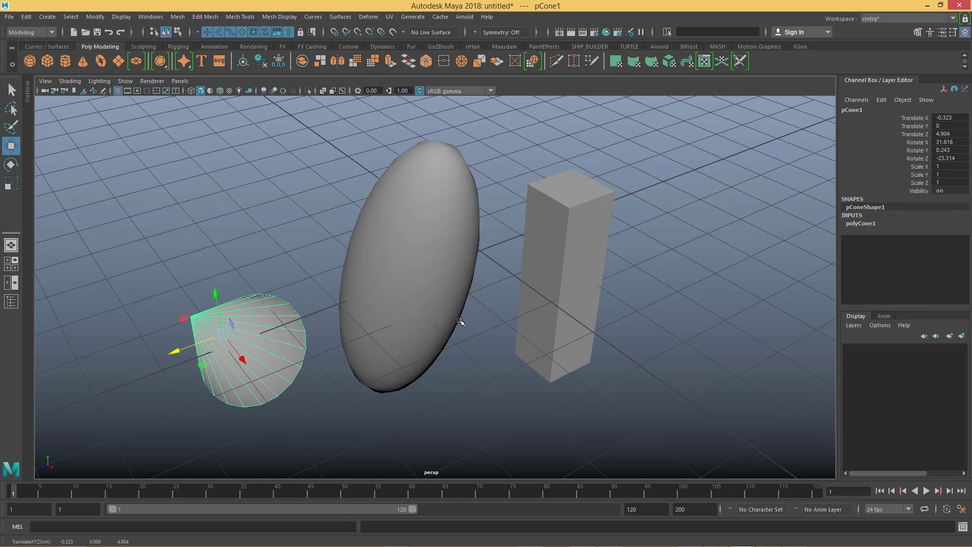
click(432, 308)
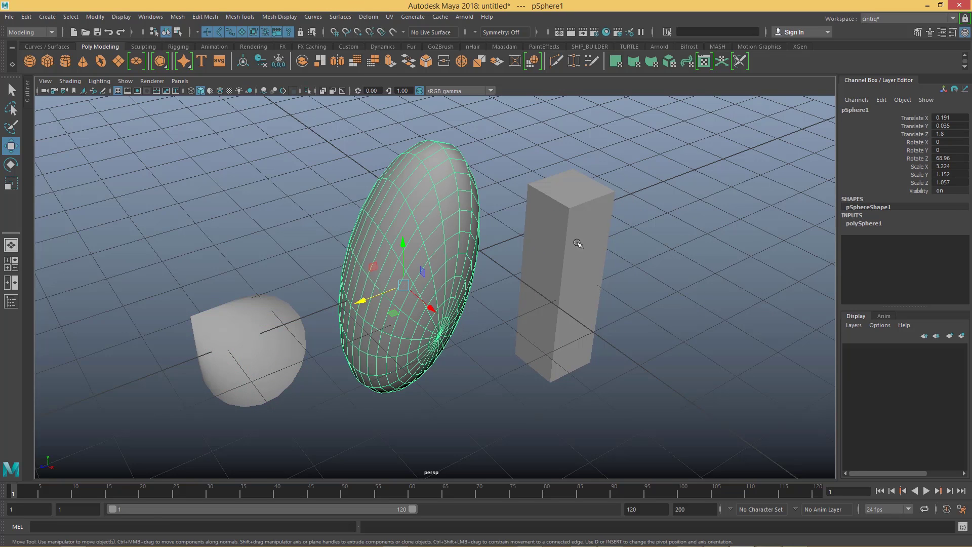
click(570, 294)
drag(525, 293, 623, 276)
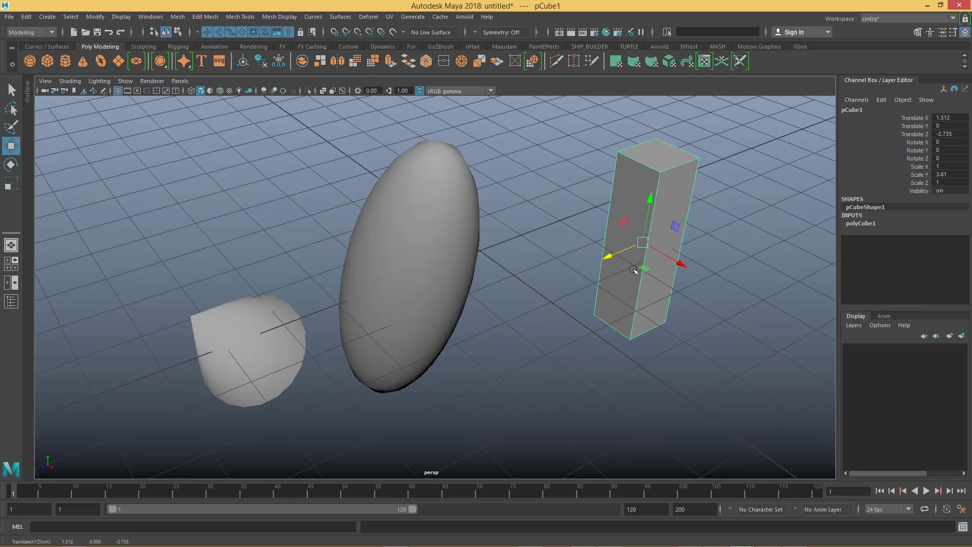
- Cycle repeatedly through the Move, Rotate and Scale tools on the tall box, finishing with the Scale tool active
click(633, 270)
key(e)
key(r)
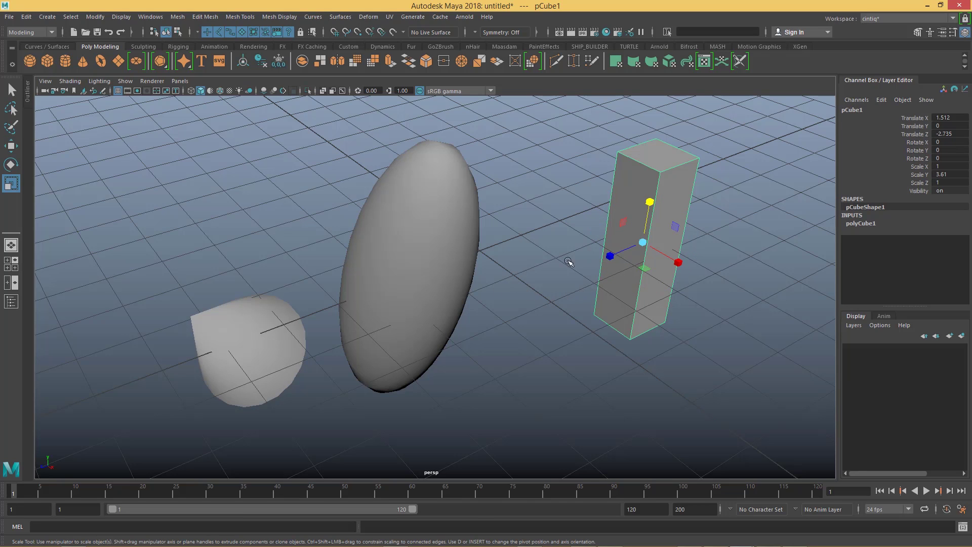
key(w)
key(e)
key(r)
key(w)
key(e)
key(r)
key(w)
key(e)
key(w)
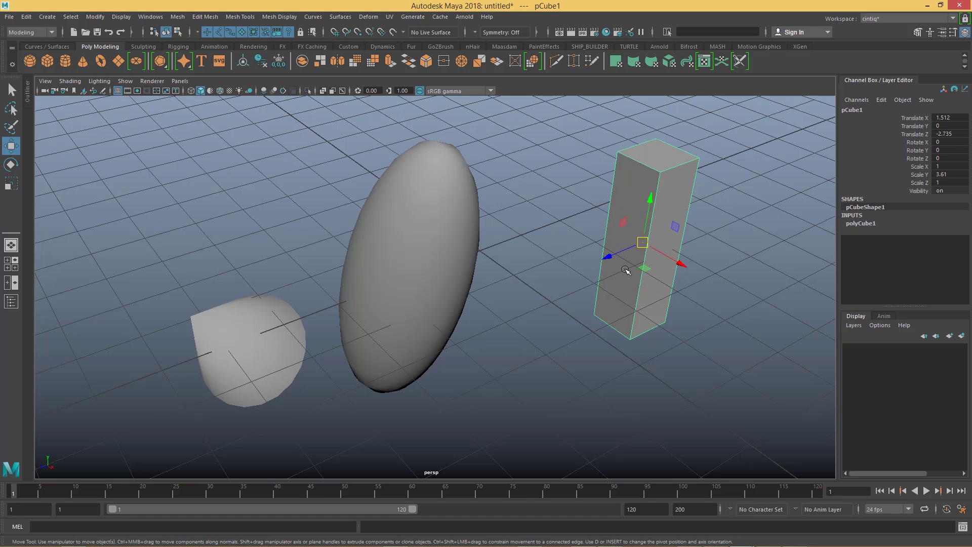
key(r)
key(w)
key(e)
key(r)
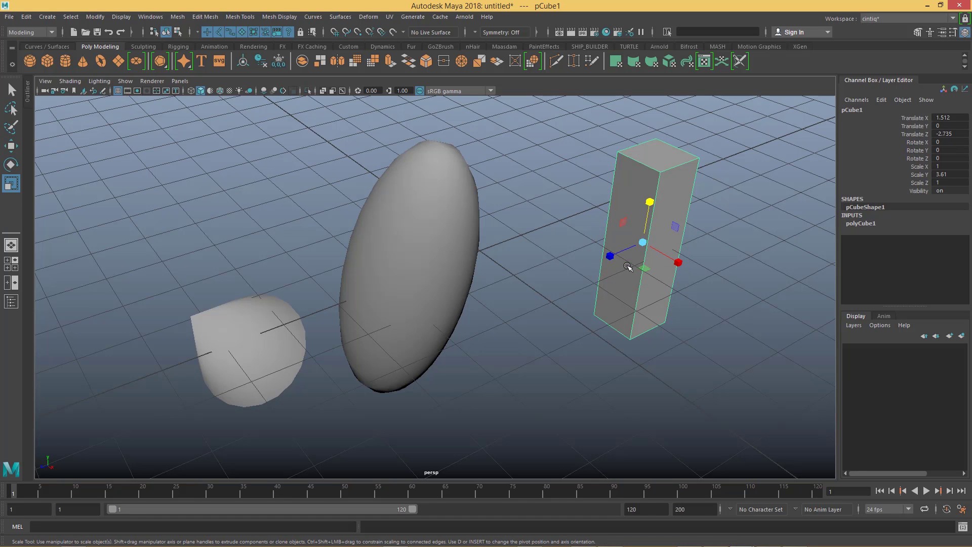